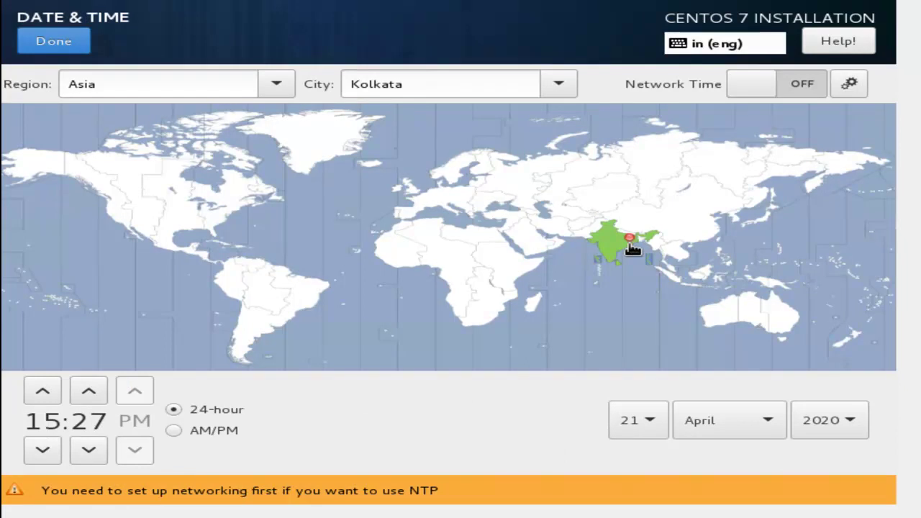
# - Confirm the Asia/Kolkata time zone with the date at 21 April 2020
pyautogui.click(43, 42)
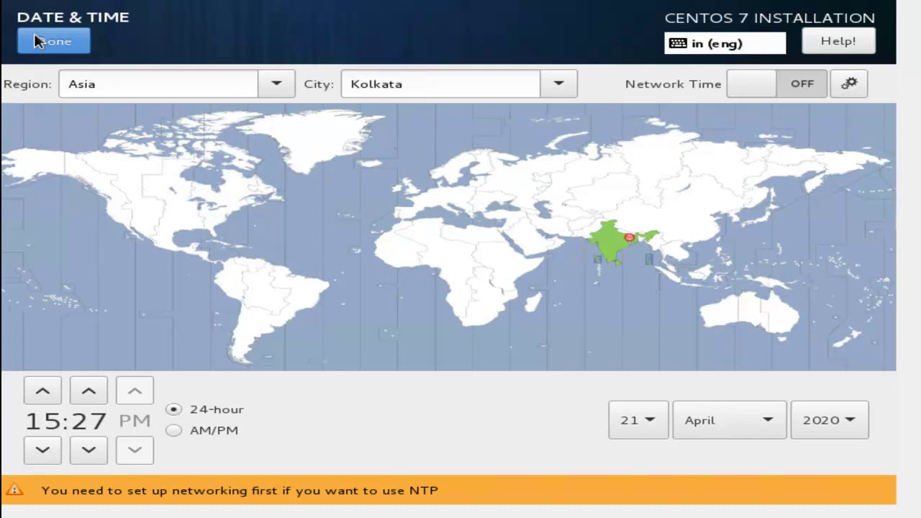
# - Keep Minimal Install as the software, and keep kdump enabled with its automatic 128 MB reservation
pyautogui.click(36, 41)
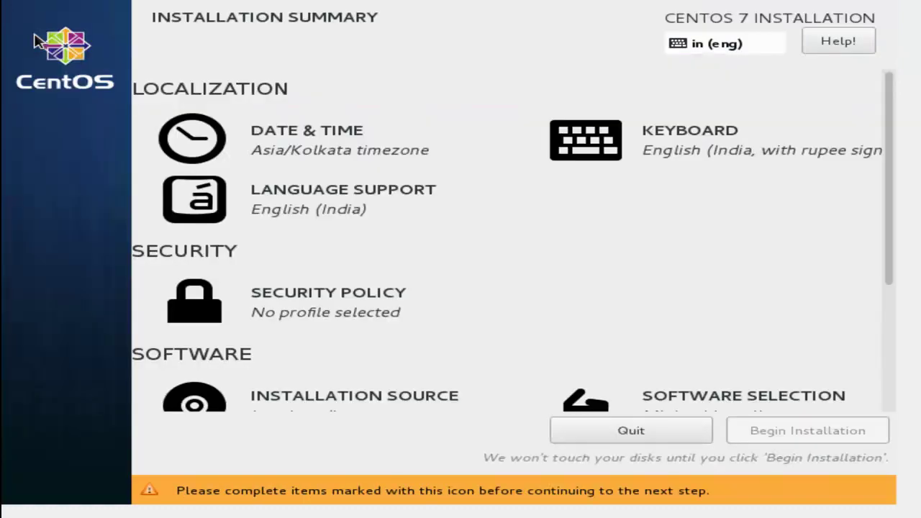
pyautogui.scroll(-5, 333, 307)
pyautogui.click(618, 222)
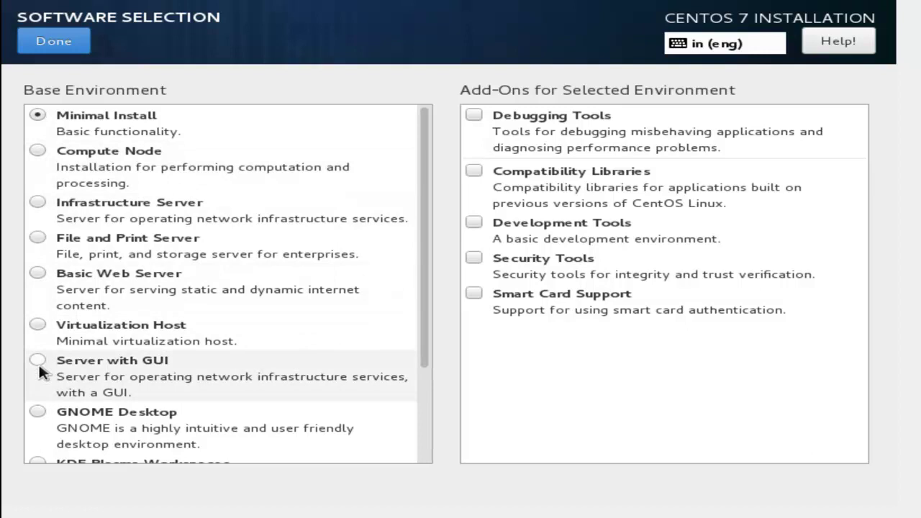
pyautogui.click(53, 41)
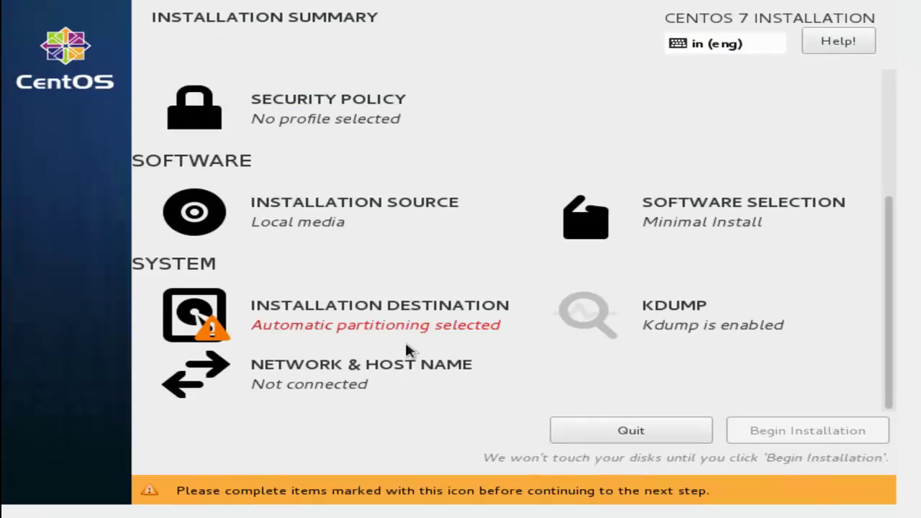
pyautogui.click(600, 308)
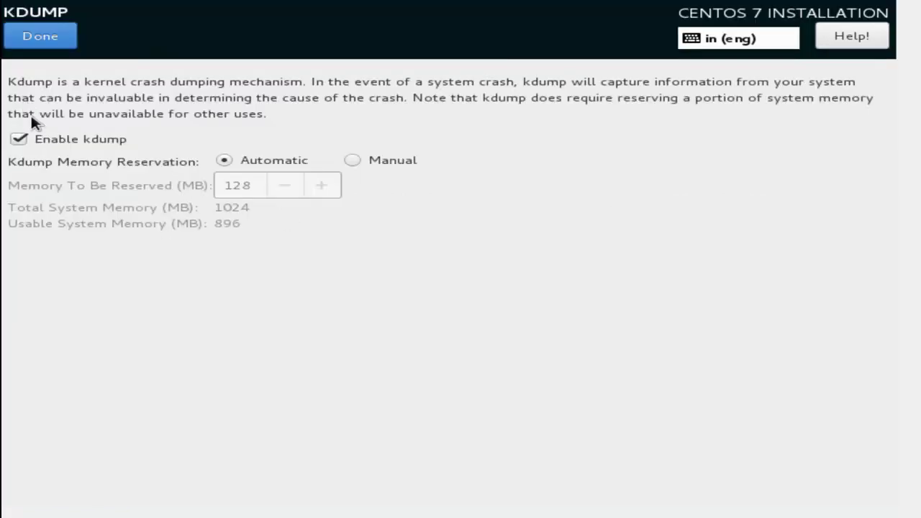
pyautogui.click(36, 51)
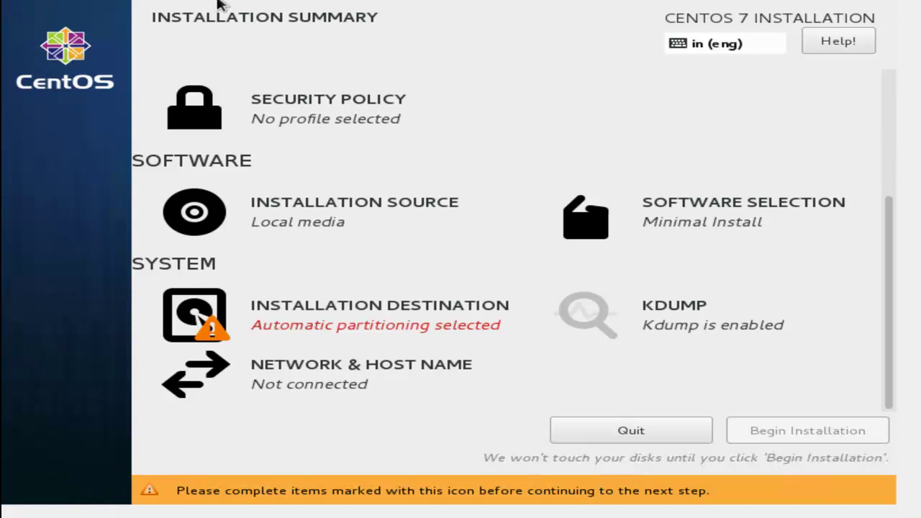
# - Replace the localhost.localdomain host name with TEST01
pyautogui.click(212, 385)
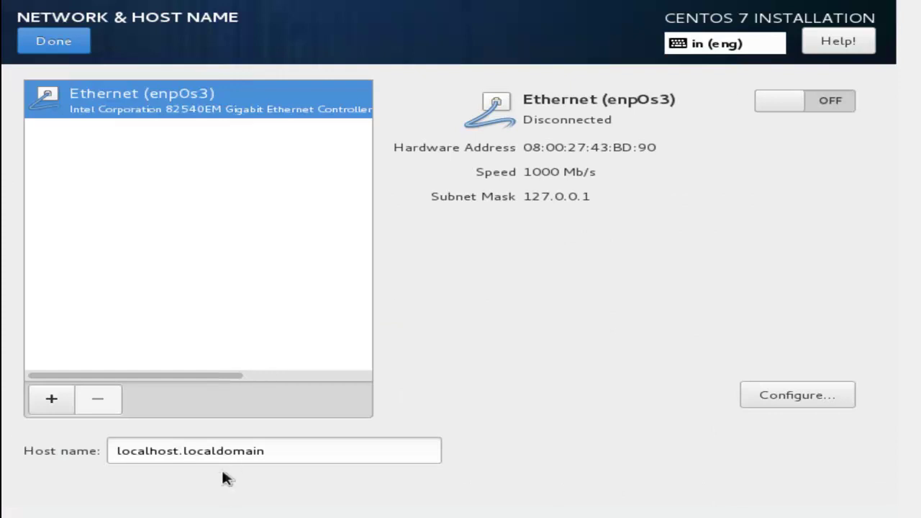
pyautogui.doubleClick(283, 454)
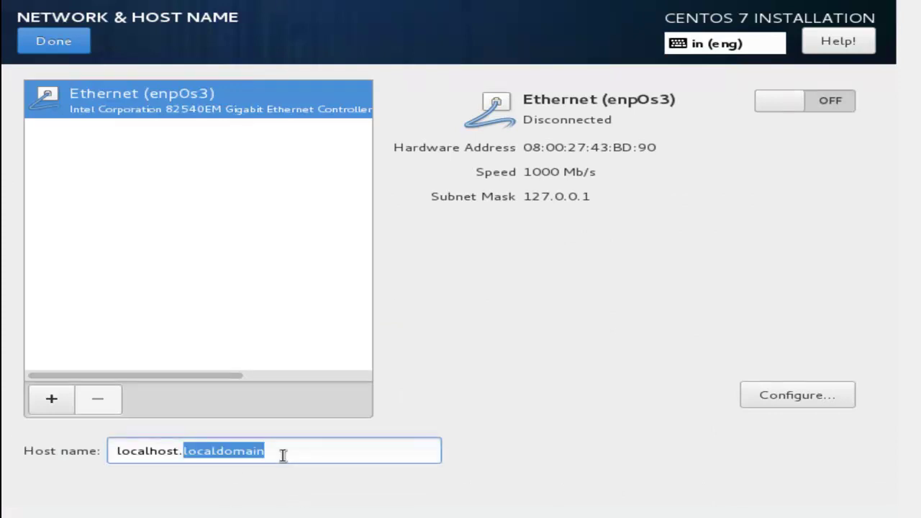
pyautogui.tripleClick(283, 454)
pyautogui.press('BackSpace')
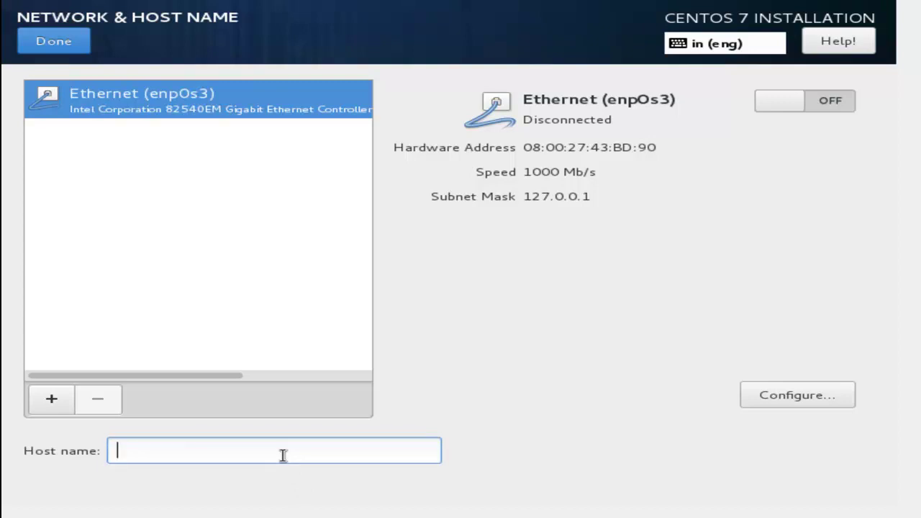
pyautogui.write('TEST01')
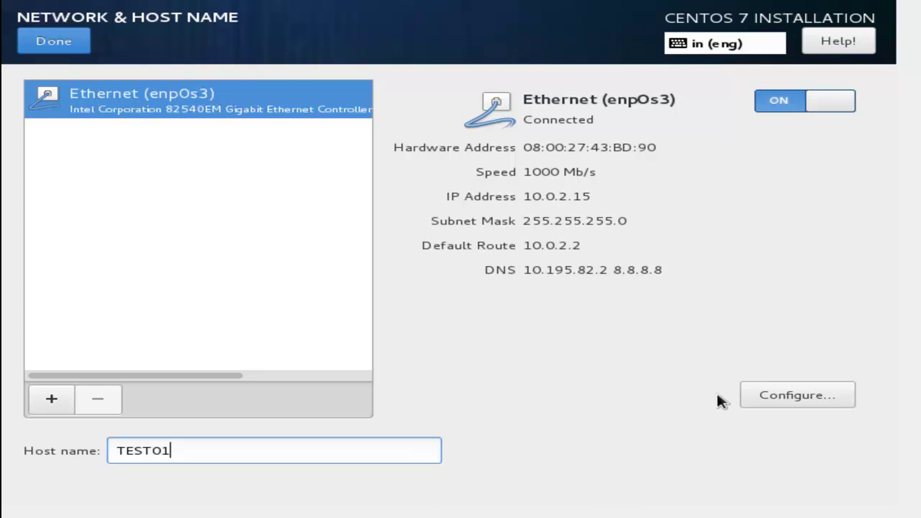
# - Review the enp0s3 connection's IPv4 settings without saving changes, then return to the summary
pyautogui.click(759, 396)
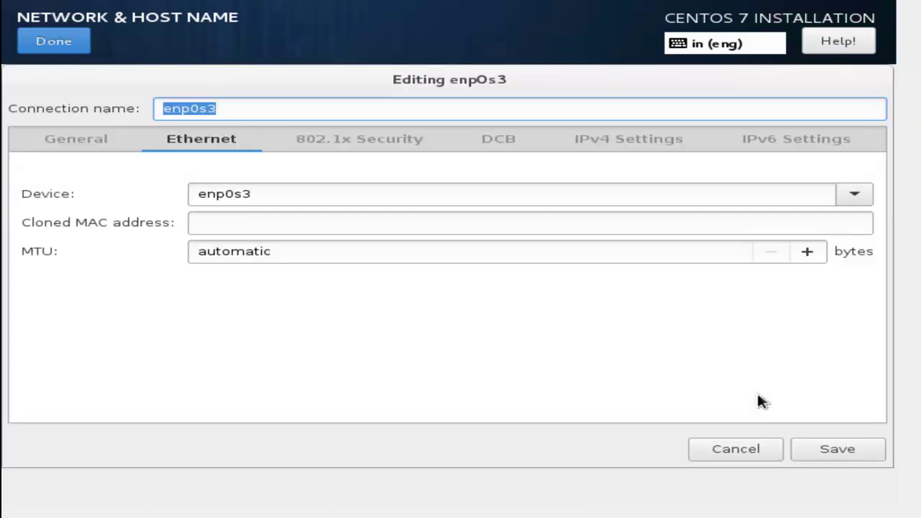
pyautogui.click(596, 148)
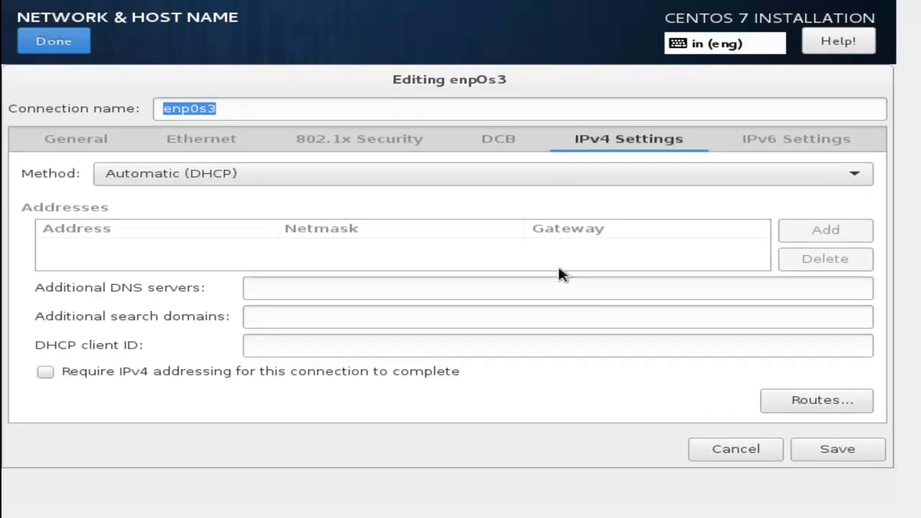
pyautogui.click(720, 454)
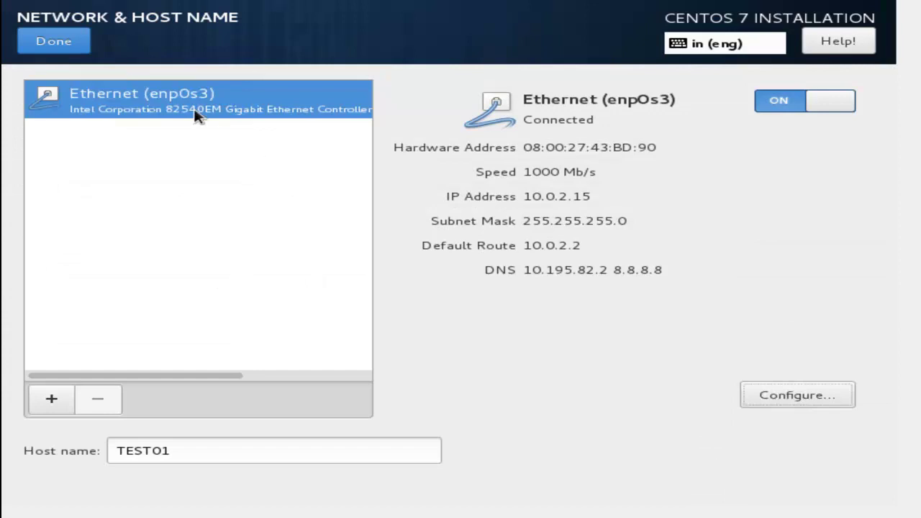
pyautogui.click(70, 53)
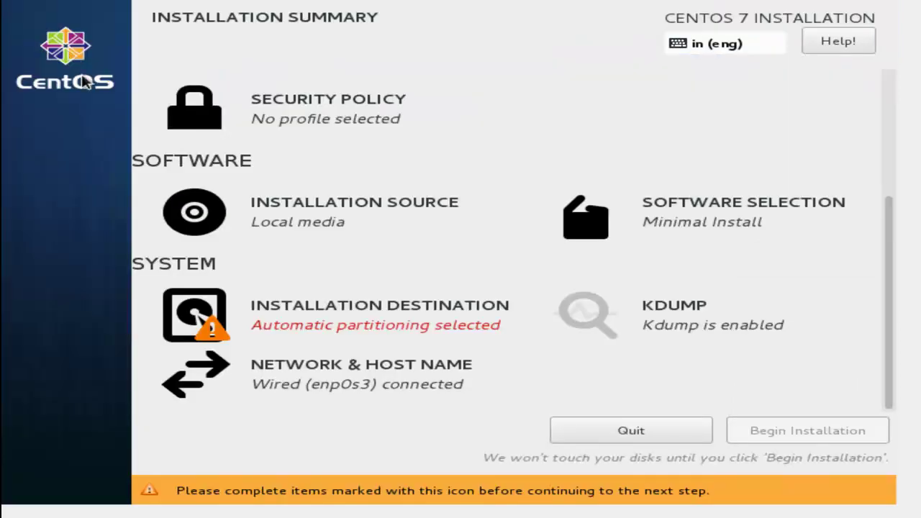
# - Select the 500 GiB VBOX hard disk and choose to configure partitioning manually
pyautogui.click(265, 317)
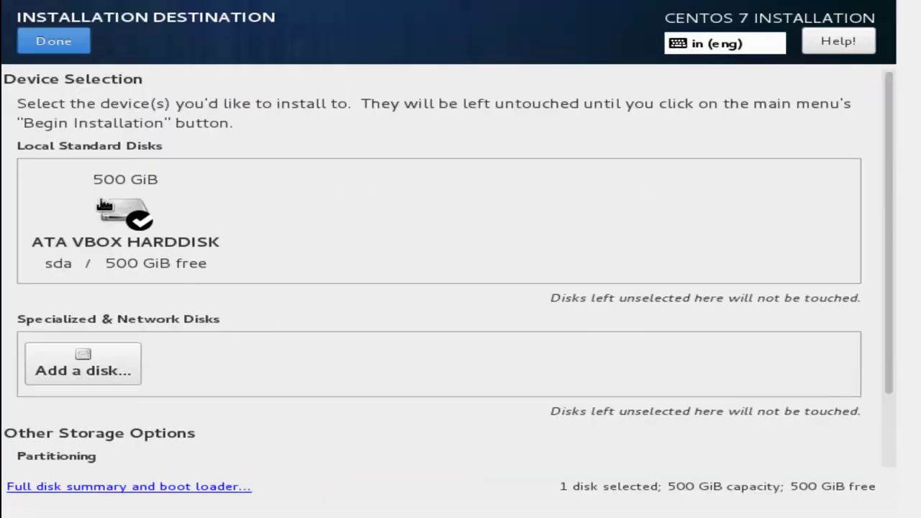
pyautogui.click(105, 205)
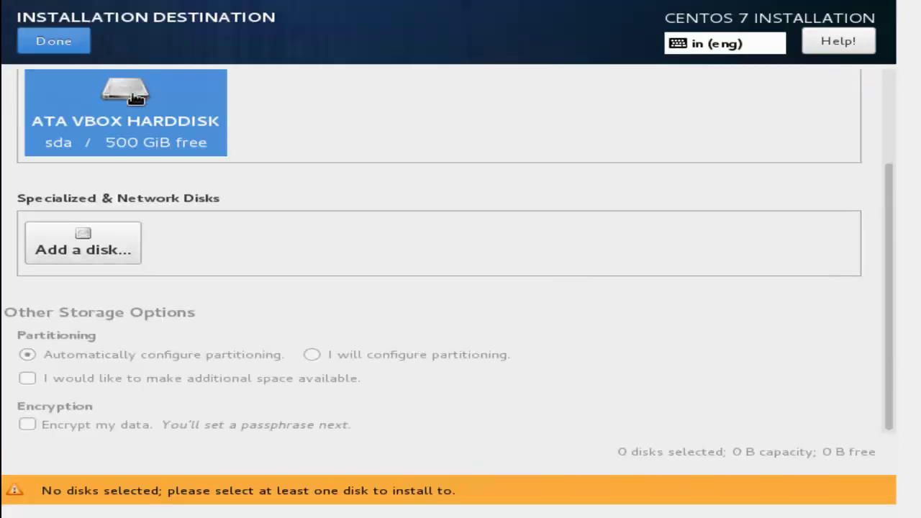
pyautogui.click(133, 97)
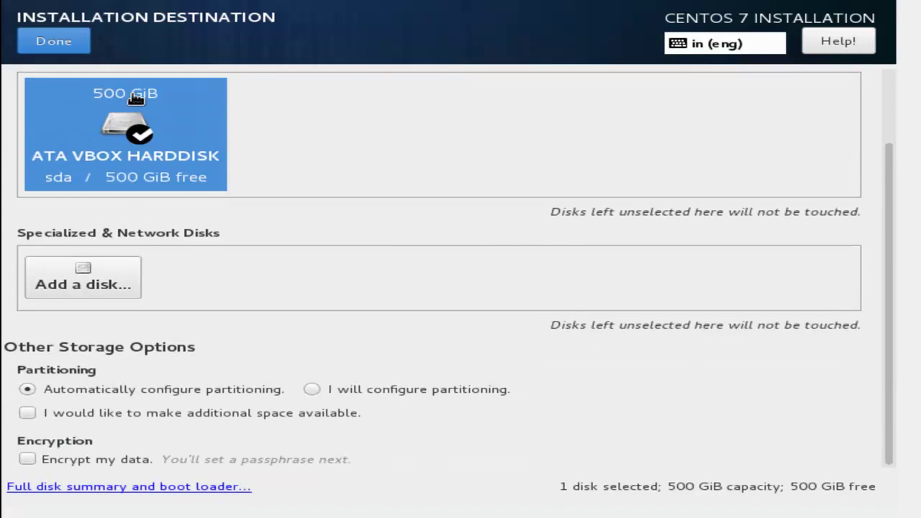
pyautogui.click(313, 389)
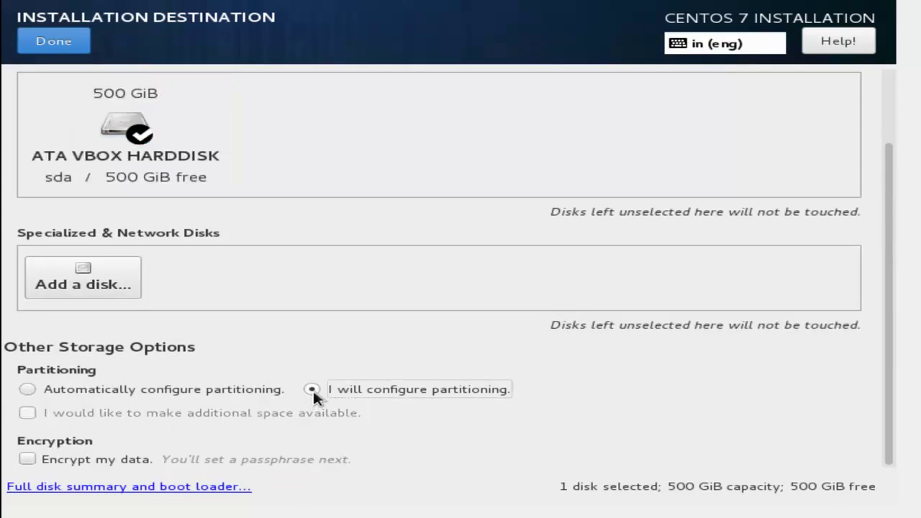
pyautogui.click(47, 45)
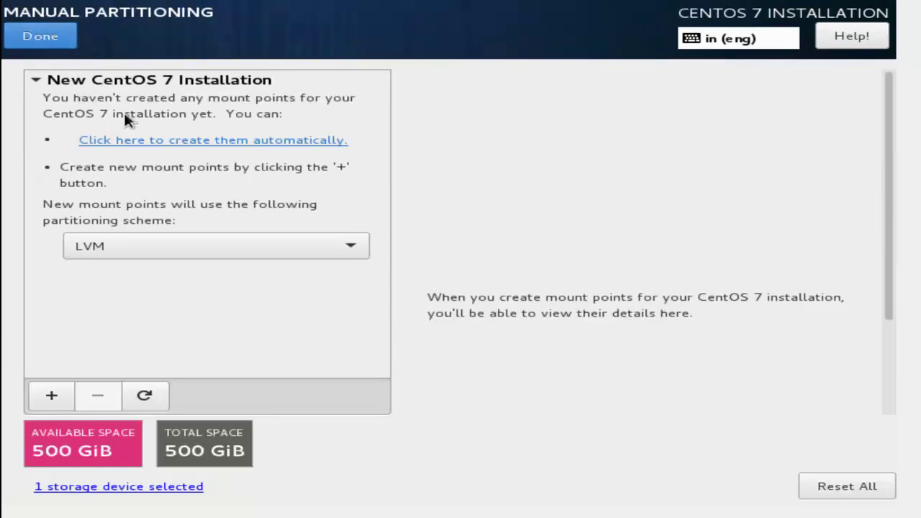
# - Auto-create the LVM mount points, resize /home to 50 GiB, and enter 4 GiB for /boot
pyautogui.click(161, 141)
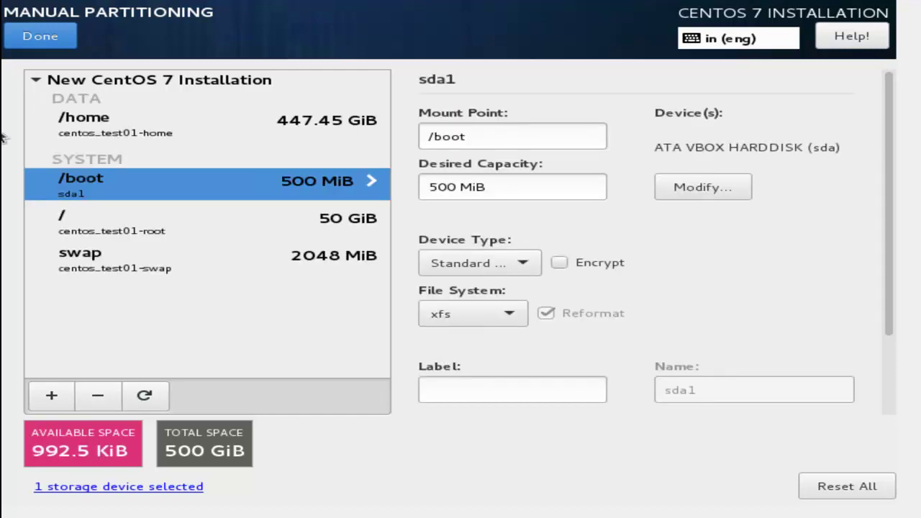
pyautogui.click(77, 126)
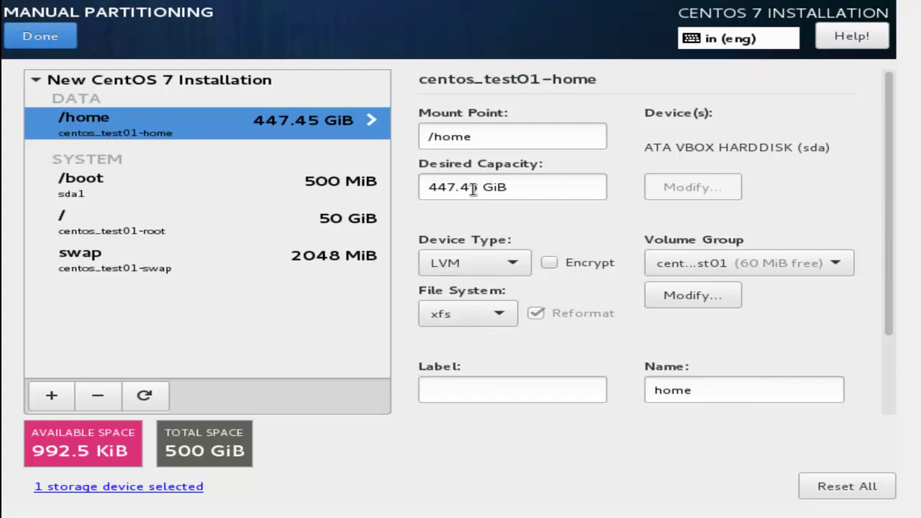
pyautogui.moveTo(480, 187); pyautogui.dragTo(407, 188)
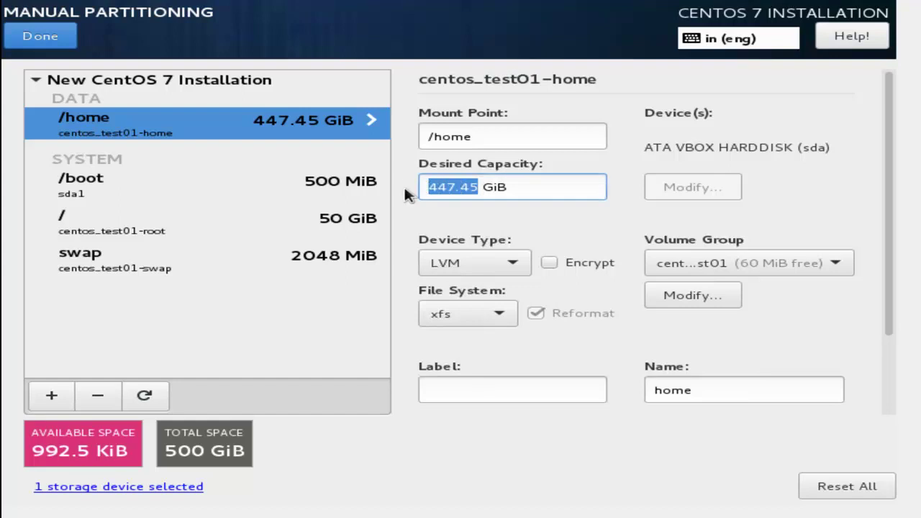
pyautogui.write('50')
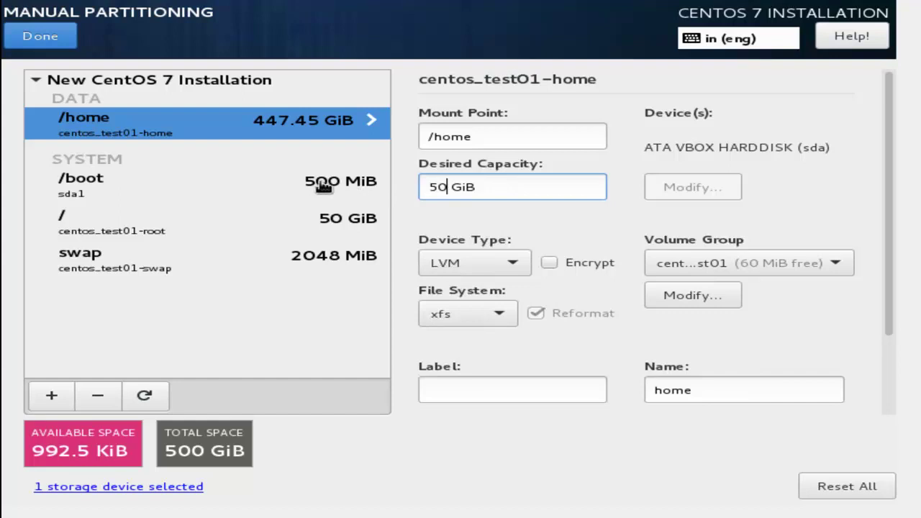
pyautogui.click(322, 186)
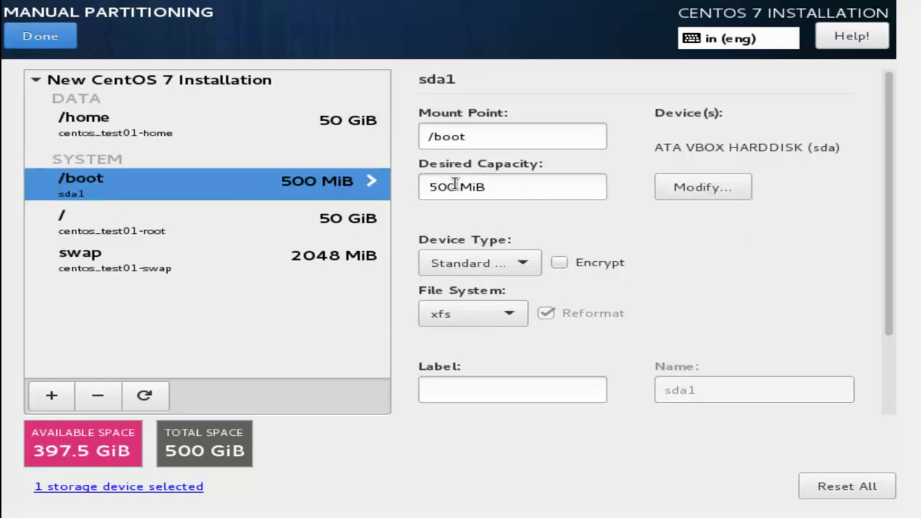
pyautogui.moveTo(499, 186); pyautogui.dragTo(424, 187)
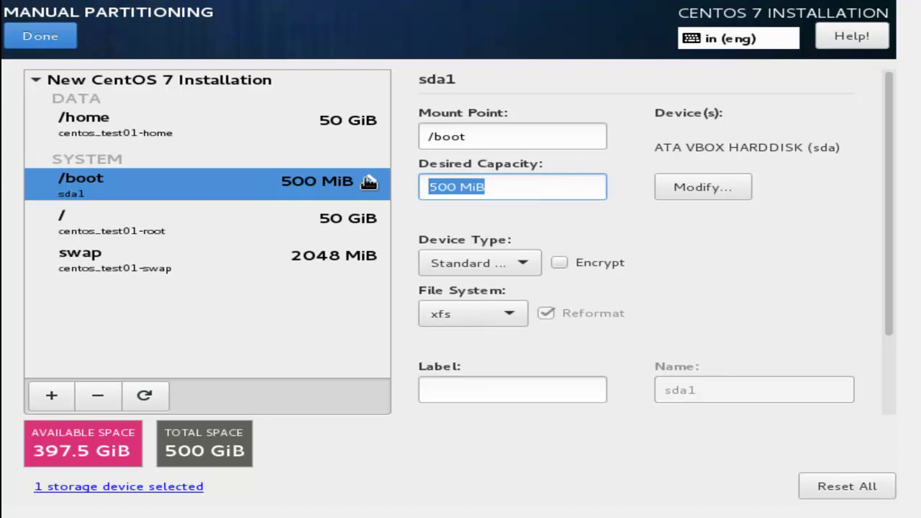
pyautogui.write('4 ')
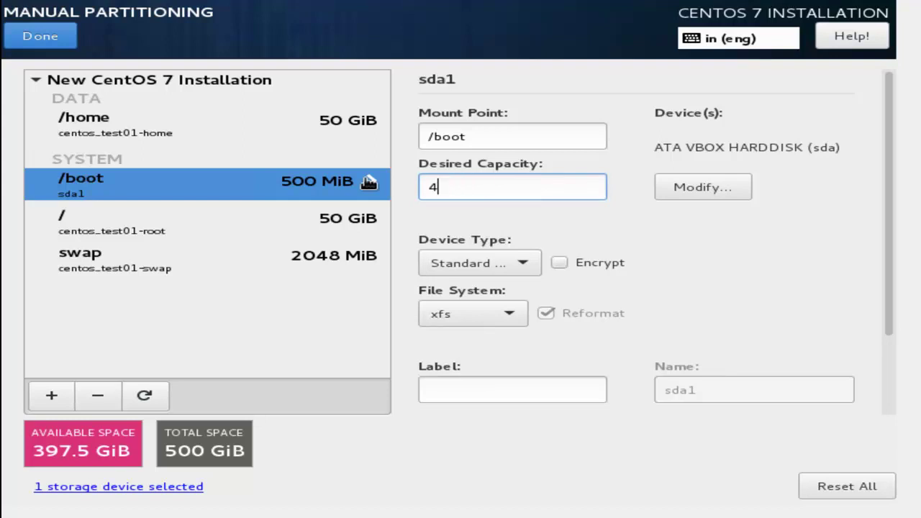
pyautogui.write('GiB')
# - Commit /boot at 4096 MiB and grow the root volume to 150 GiB
pyautogui.click(315, 227)
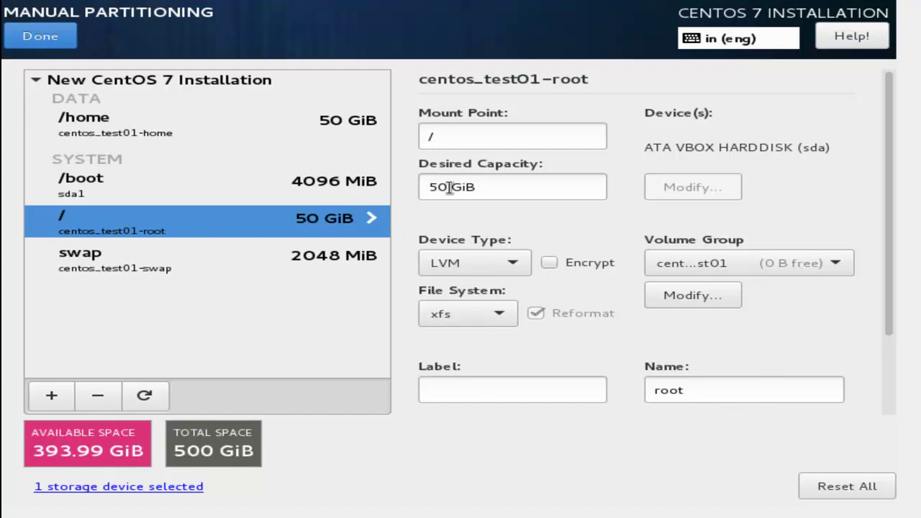
pyautogui.moveTo(449, 187); pyautogui.dragTo(423, 185)
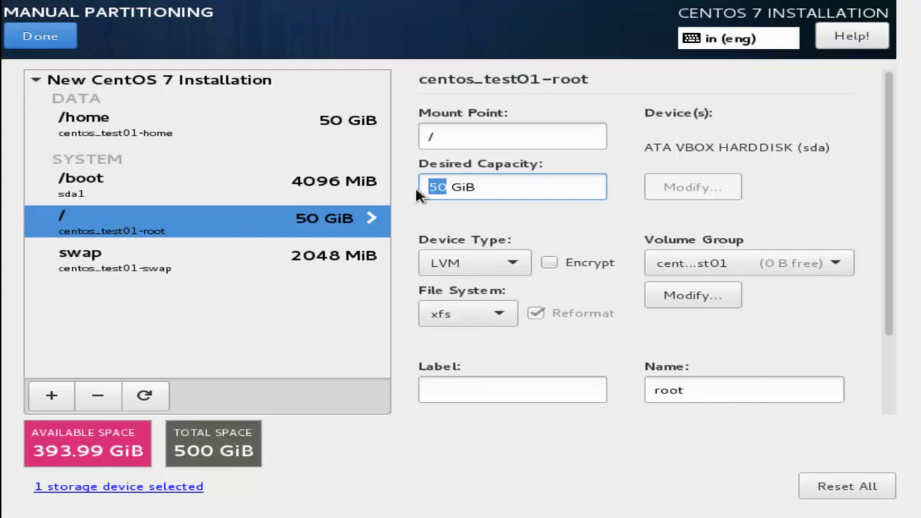
pyautogui.write('150')
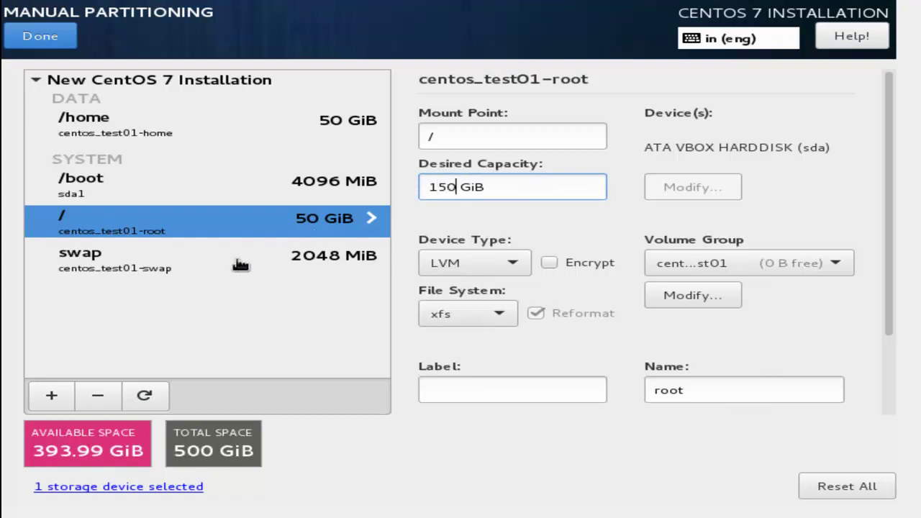
pyautogui.click(101, 268)
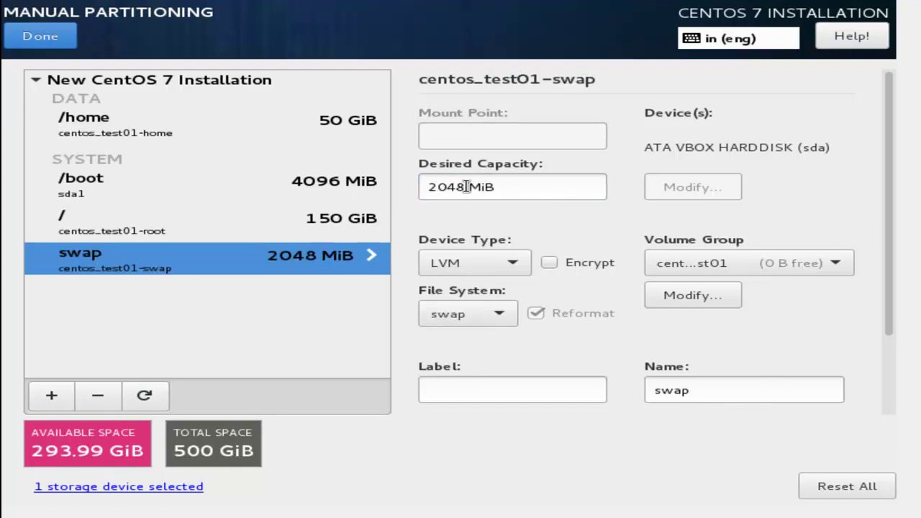
# - Enlarge the swap volume to 4096 MiB
pyautogui.moveTo(466, 186); pyautogui.dragTo(421, 189)
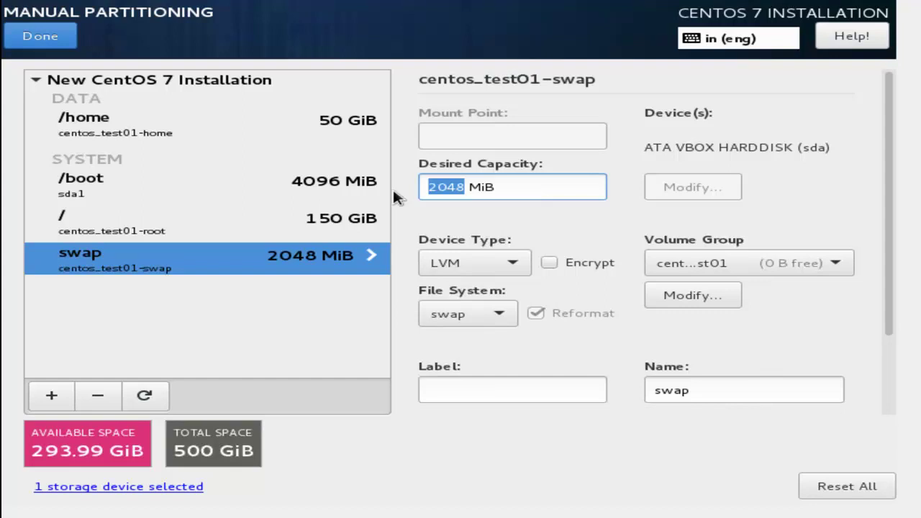
pyautogui.write('409')
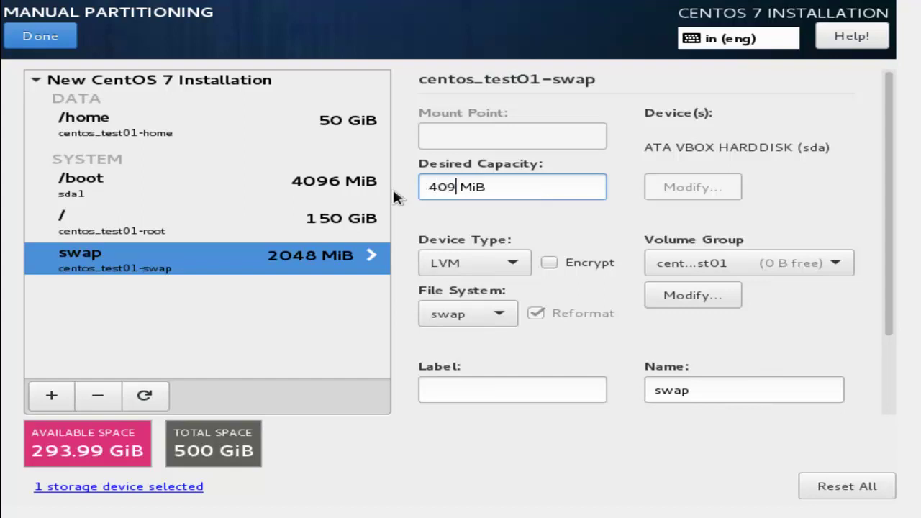
pyautogui.write('6')
pyautogui.click(180, 183)
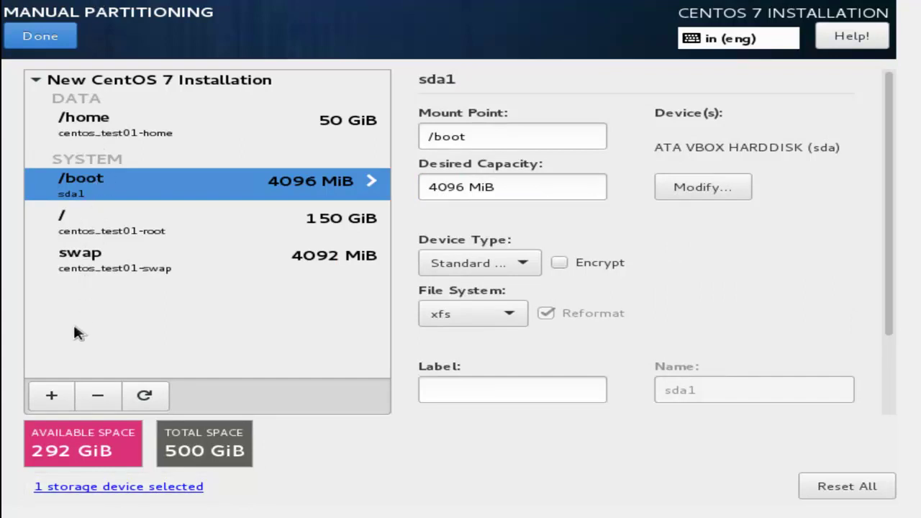
# - Add a /data mount point with a desired capacity of 290 GiB
pyautogui.click(51, 395)
pyautogui.write('/data')
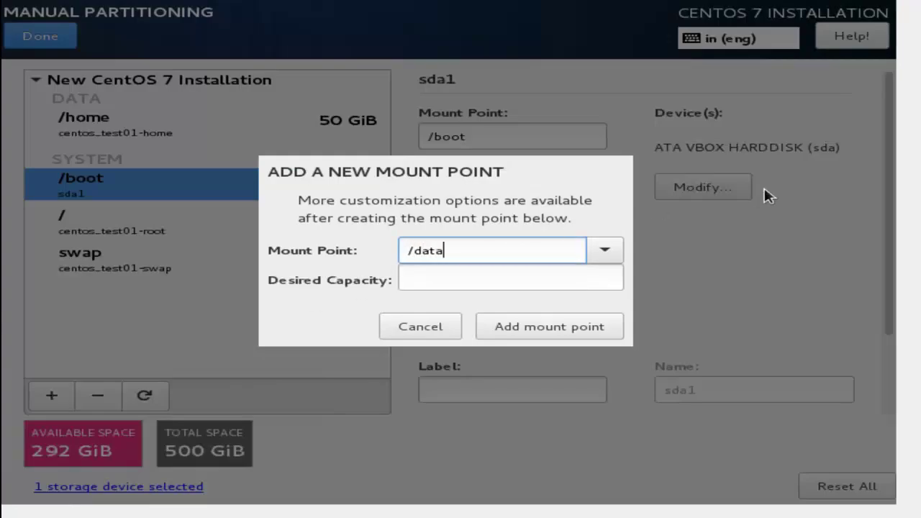
pyautogui.click(445, 279)
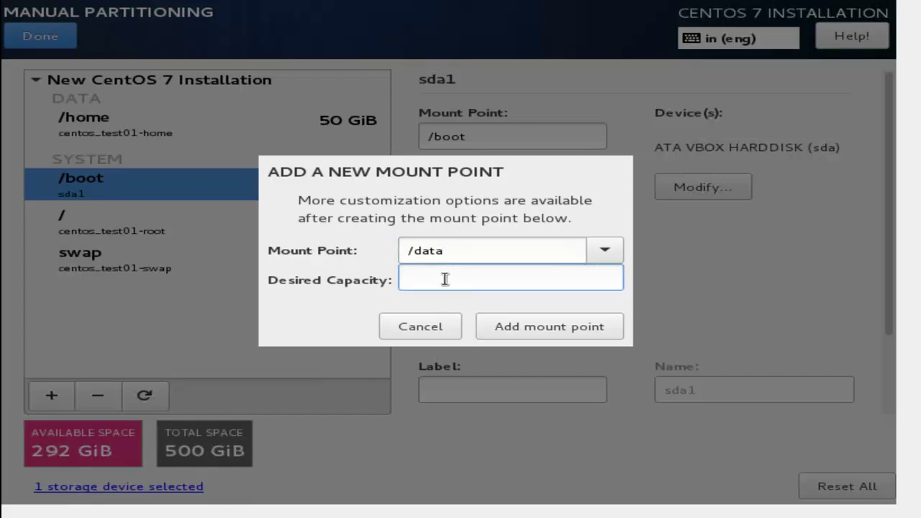
pyautogui.write('290')
pyautogui.click(537, 329)
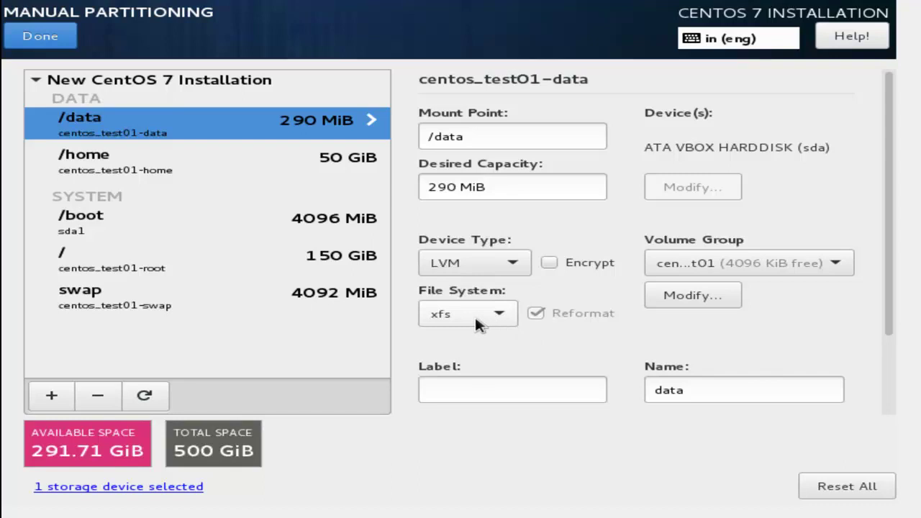
pyautogui.moveTo(501, 187); pyautogui.dragTo(459, 186)
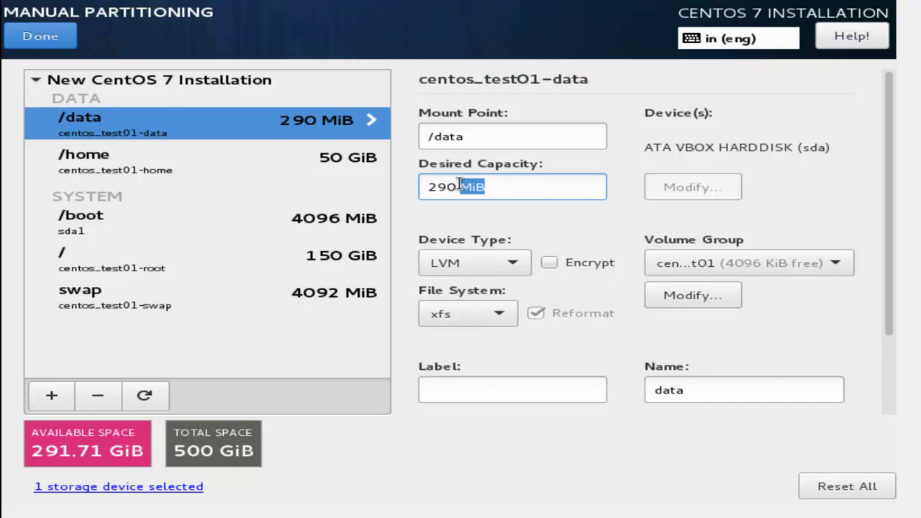
pyautogui.write('GiB')
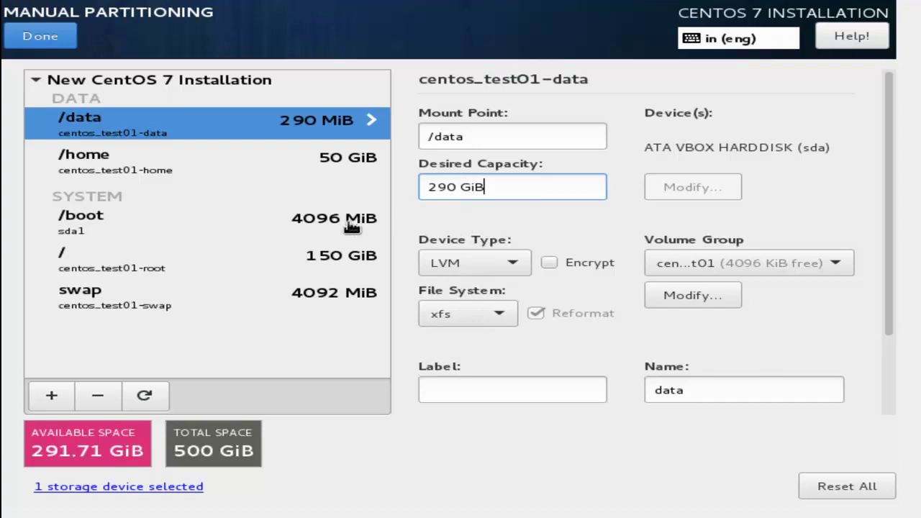
pyautogui.click(352, 226)
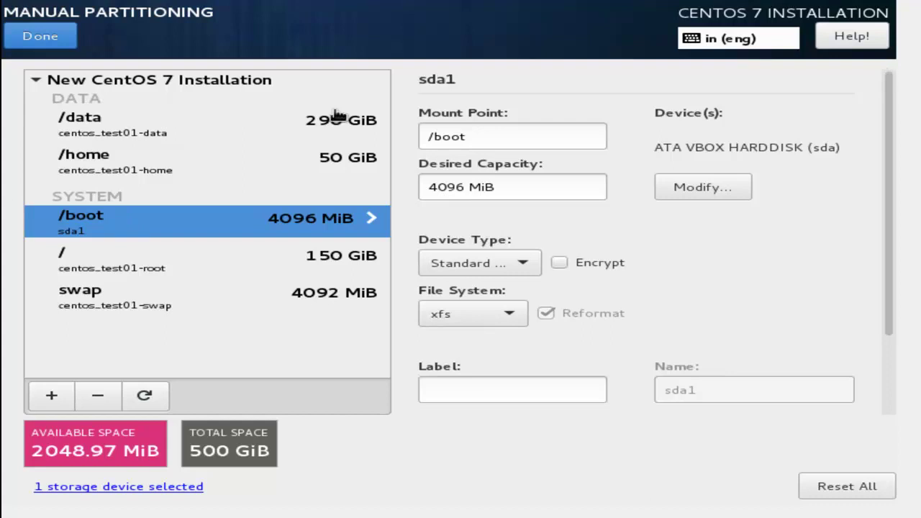
# - Accept the summary of partitioning changes to return with Custom partitioning selected
pyautogui.click(30, 47)
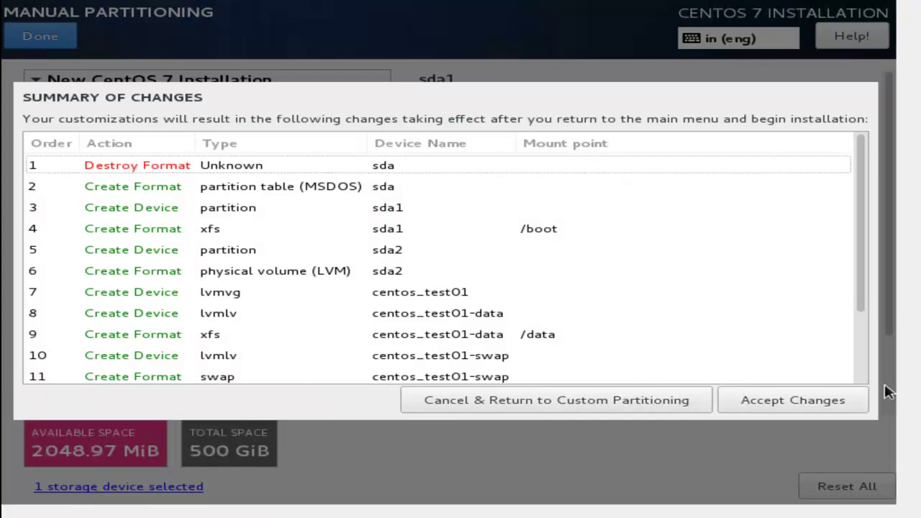
pyautogui.click(844, 402)
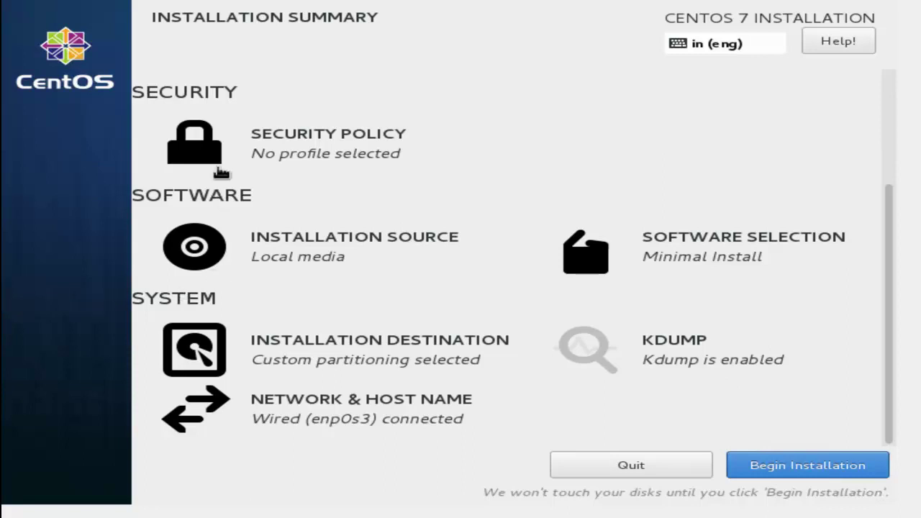
# - Leave the security policy unchanged and begin the installation
pyautogui.click(249, 165)
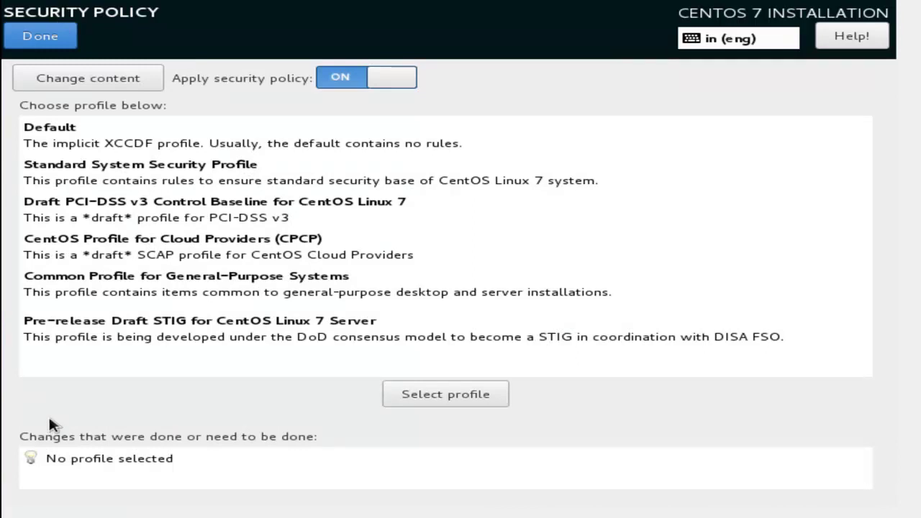
pyautogui.click(42, 36)
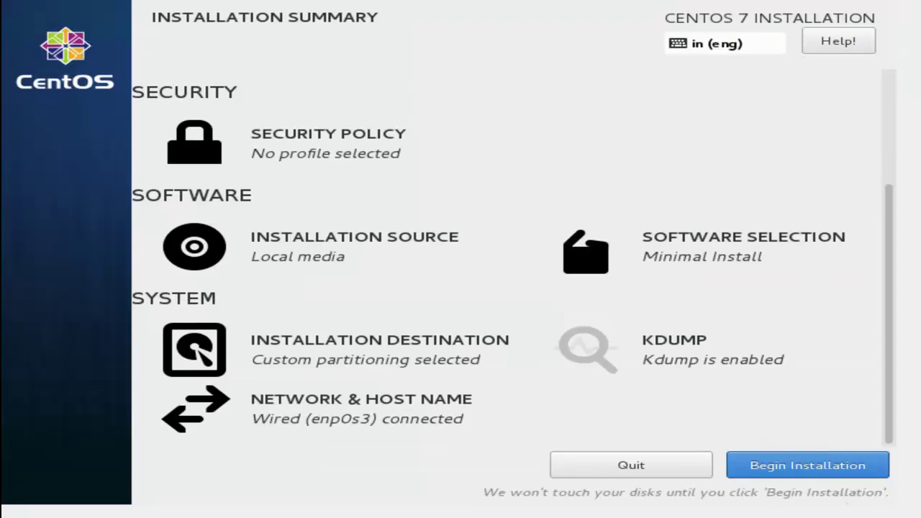
pyautogui.click(858, 469)
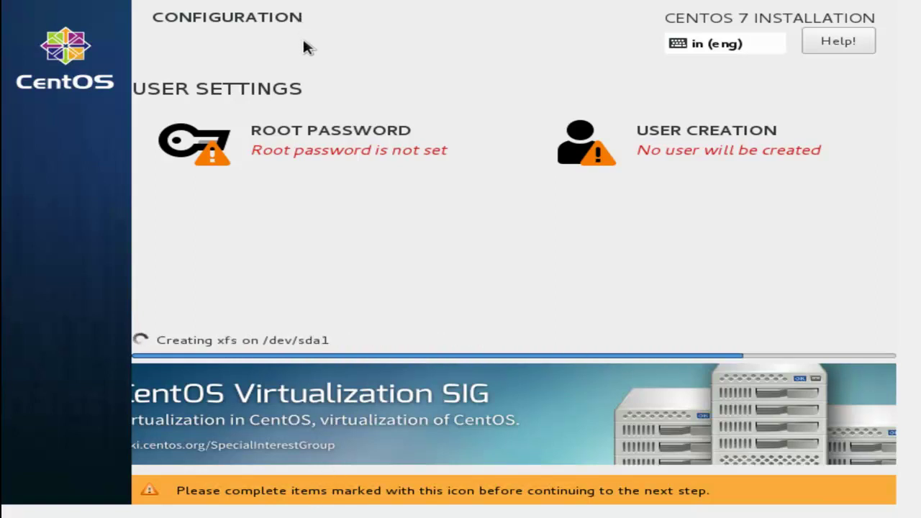
# - Set a strong root password, entering it identically in both password fields
pyautogui.click(332, 138)
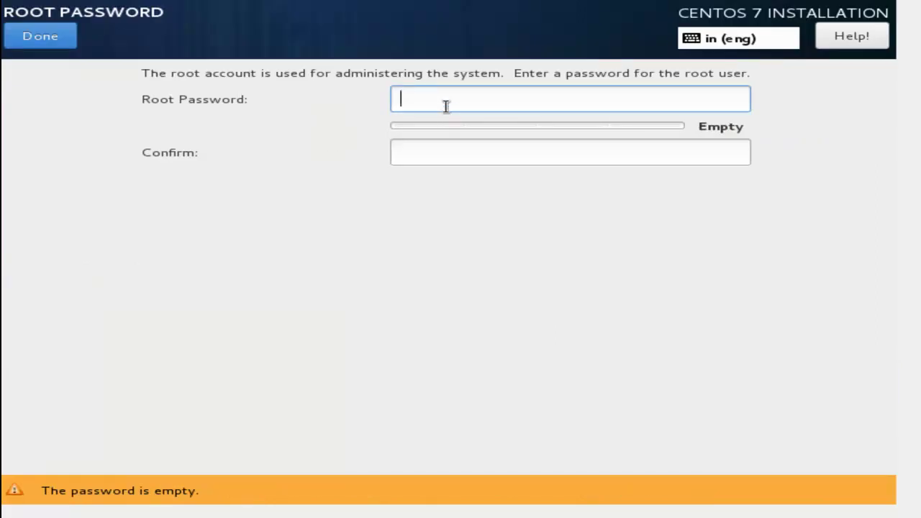
pyautogui.write('1234')
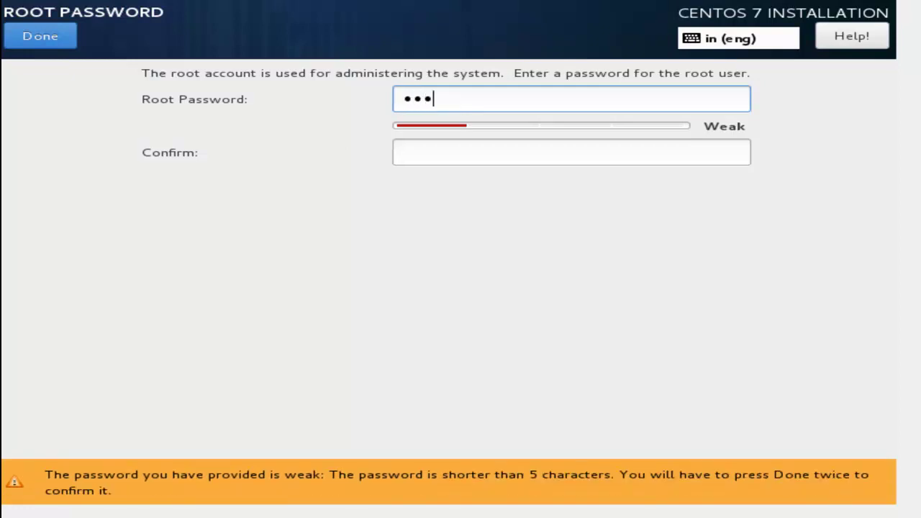
pyautogui.press('Tab')
pyautogui.write('1234')
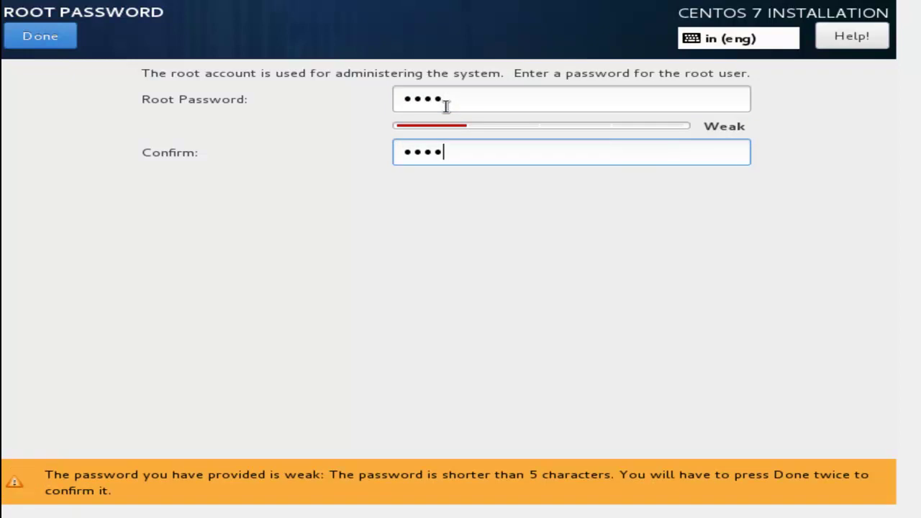
pyautogui.write('5678')
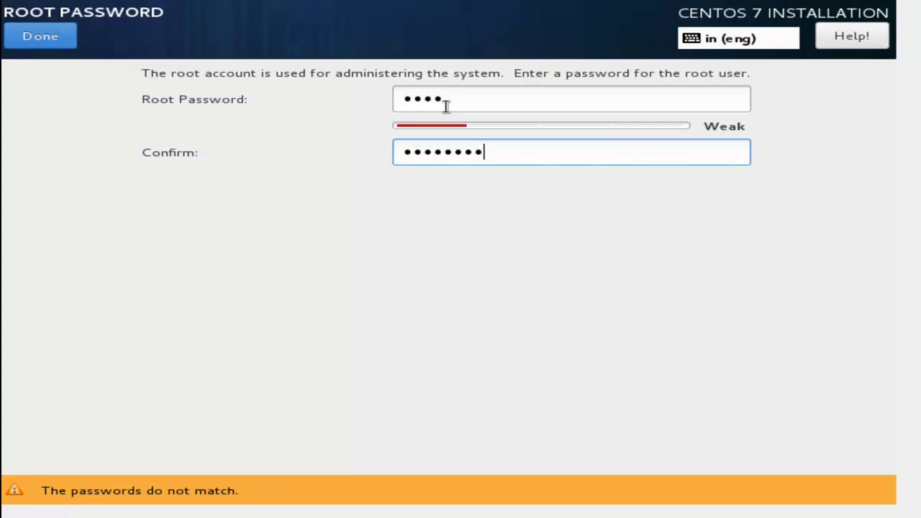
pyautogui.hotkey('ctrl', 'a')
pyautogui.hotkey('shift', 'Tab')
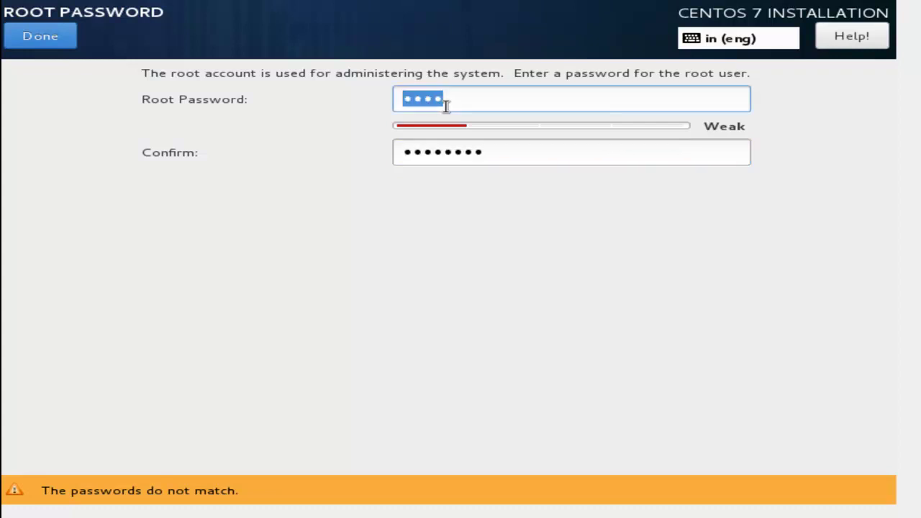
pyautogui.write('••••••••••••')
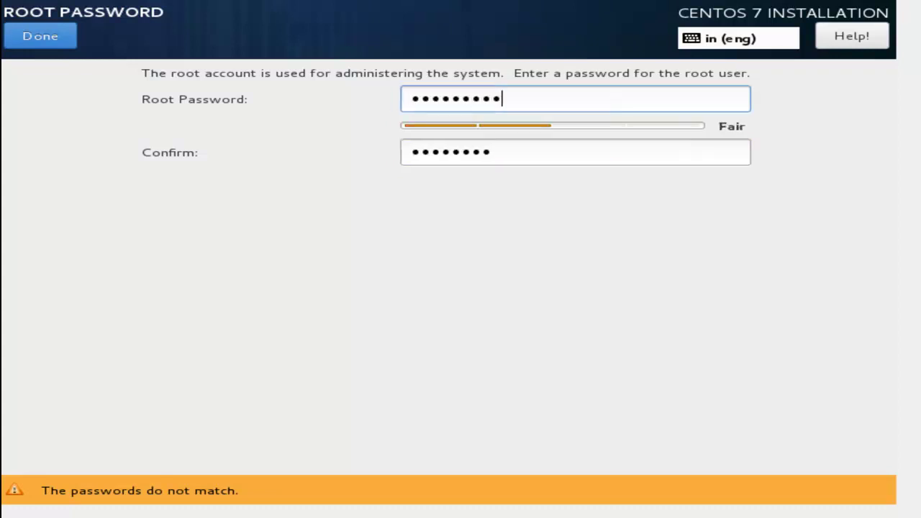
pyautogui.write('••')
pyautogui.press('Tab')
pyautogui.write('••••••••••••')
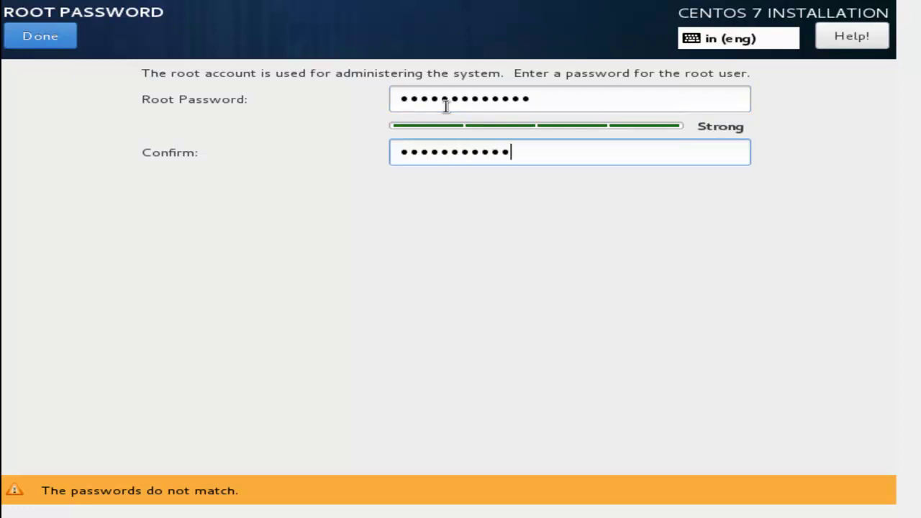
pyautogui.write('••')
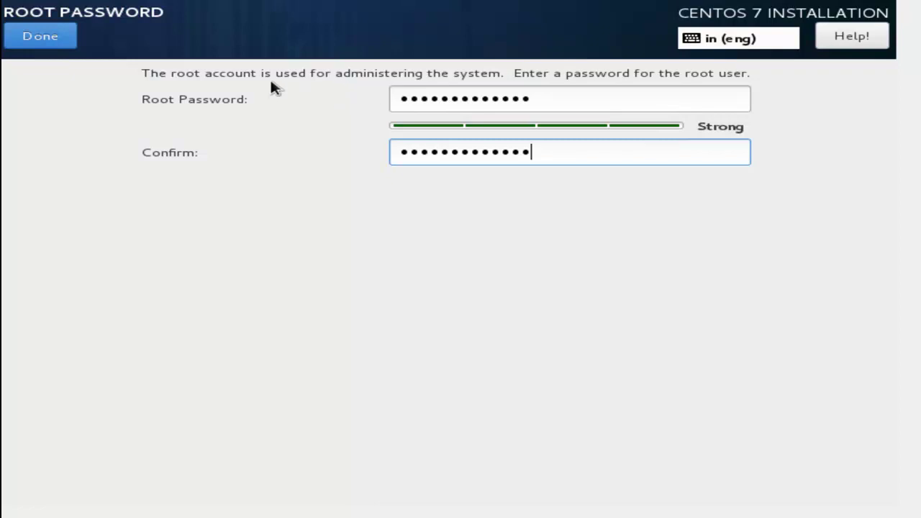
pyautogui.click(41, 43)
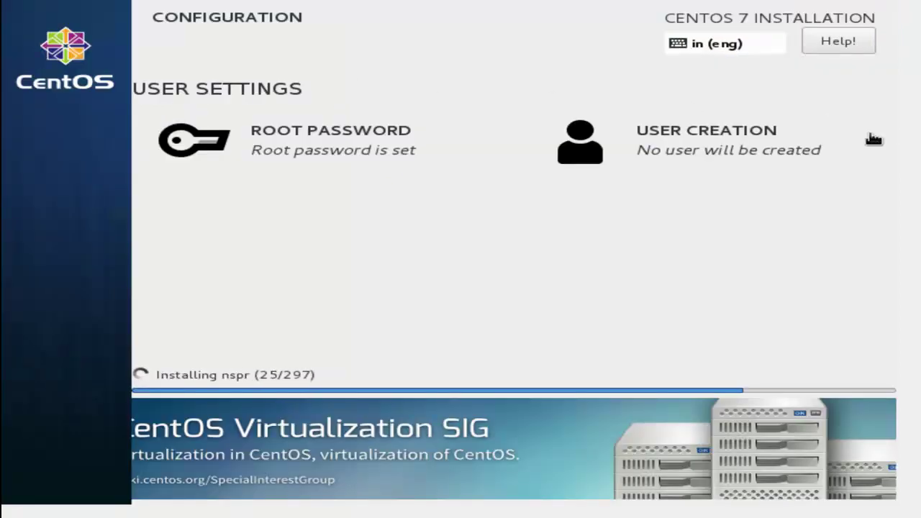
# - Create an administrator account with the user's name and a strong password, confirmed twice
pyautogui.click(795, 141)
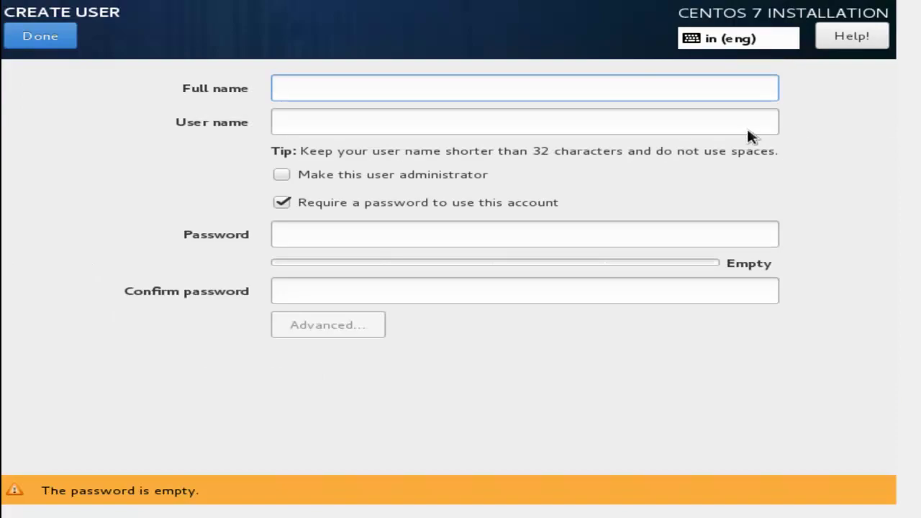
pyautogui.write('dignesh')
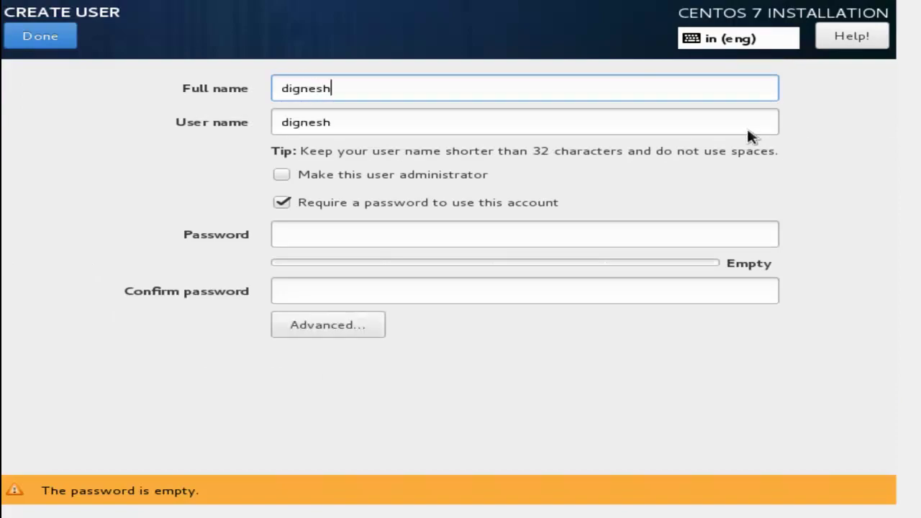
pyautogui.click(468, 177)
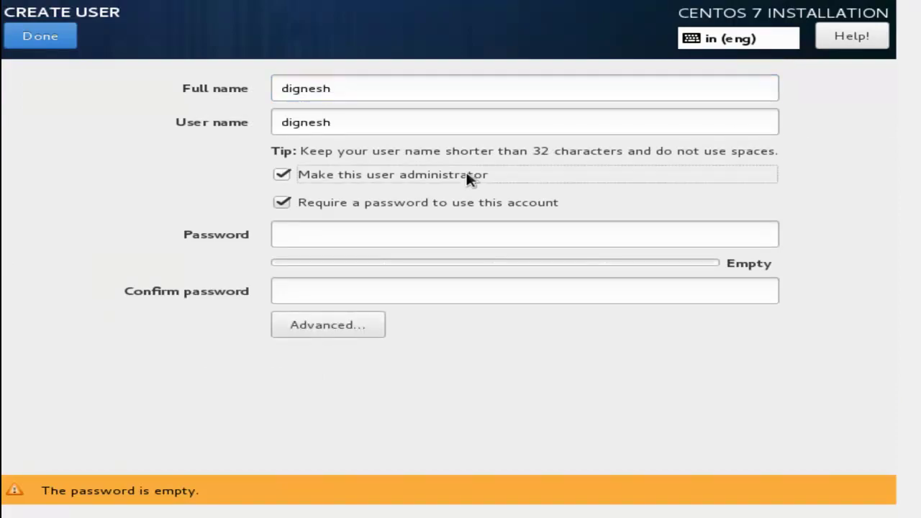
pyautogui.click(486, 230)
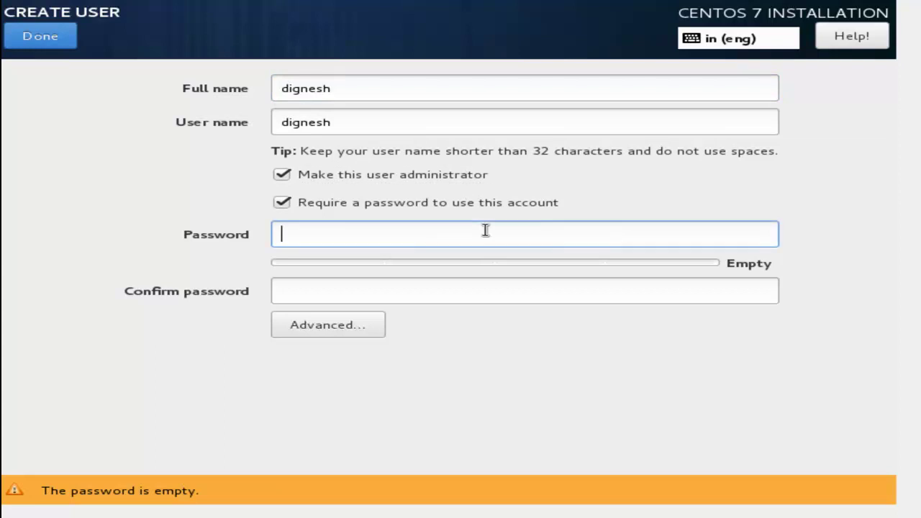
pyautogui.write('•••••••••••••')
pyautogui.press('Tab')
pyautogui.write('••••••••••')
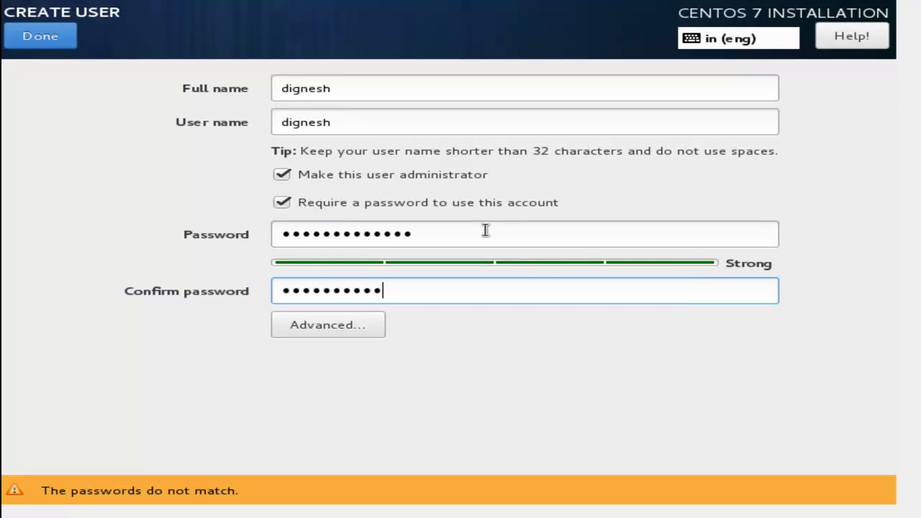
pyautogui.write('•••')
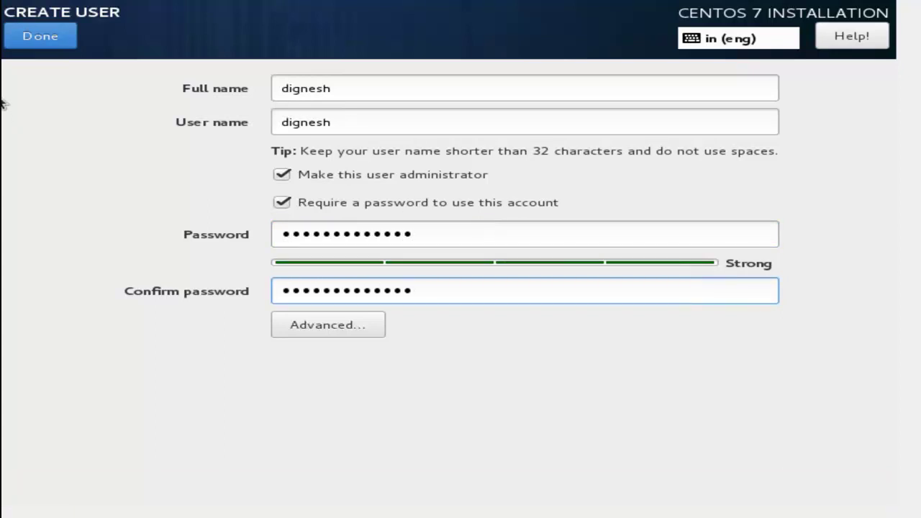
pyautogui.click(26, 43)
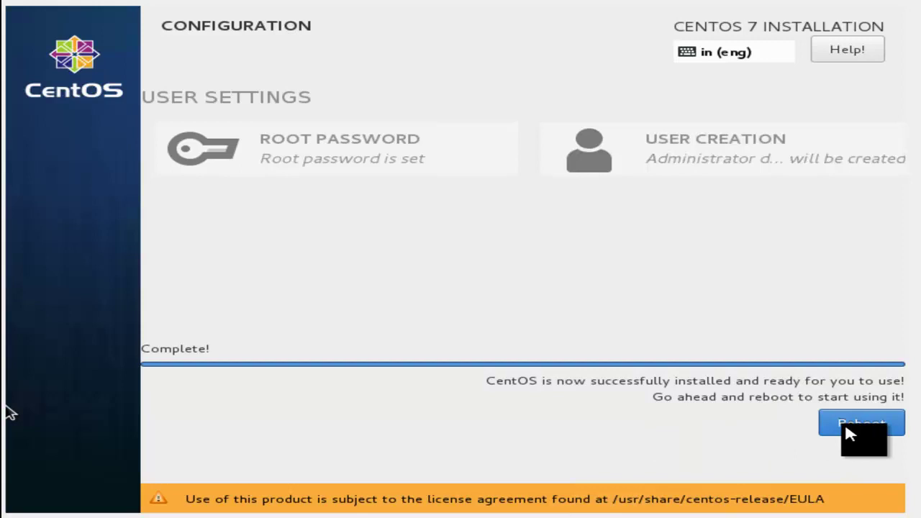
# - Reboot and start the default CentOS Linux GRUB entry to reach the TEST01 login prompt
pyautogui.click(889, 426)
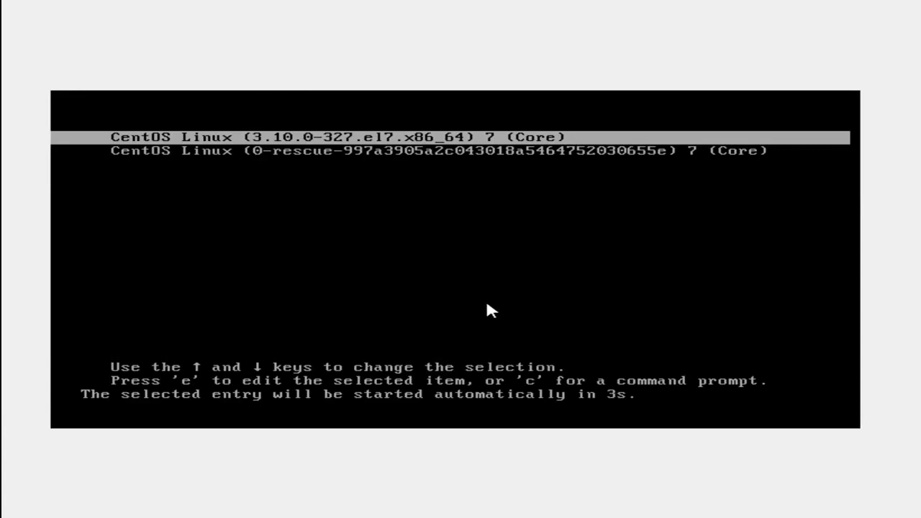
pyautogui.press('Return')
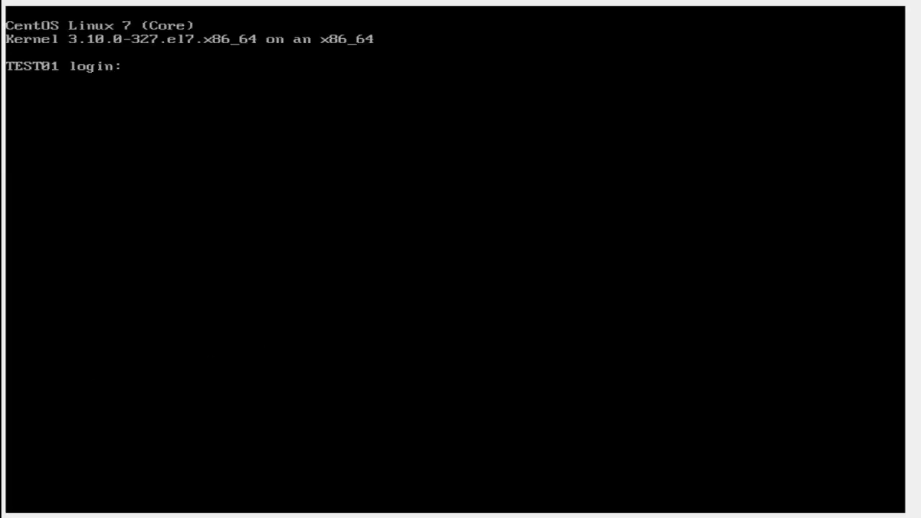
# - Log in as root and run lsblk, showing /boot 4G, / 150G, swap 4G, /home 50G, /data 290G
pyautogui.write('root')
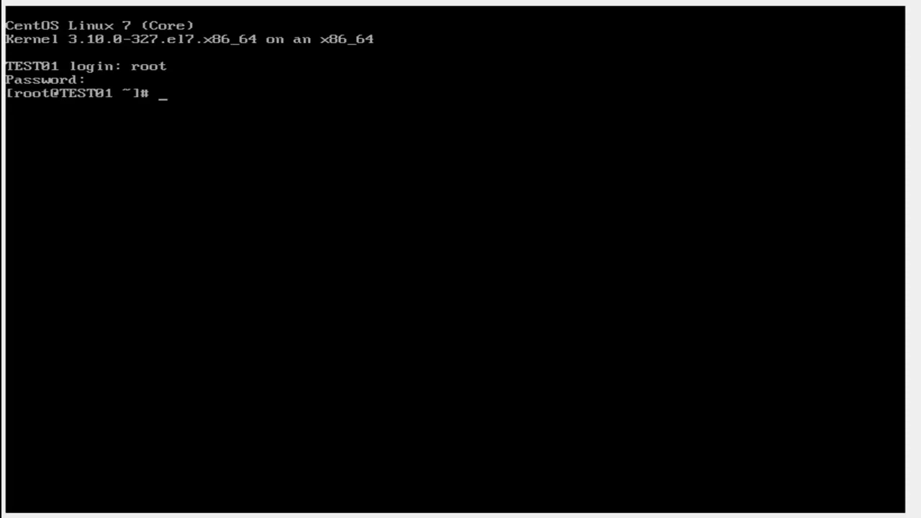
pyautogui.write('lsblk')
pyautogui.press('Return')
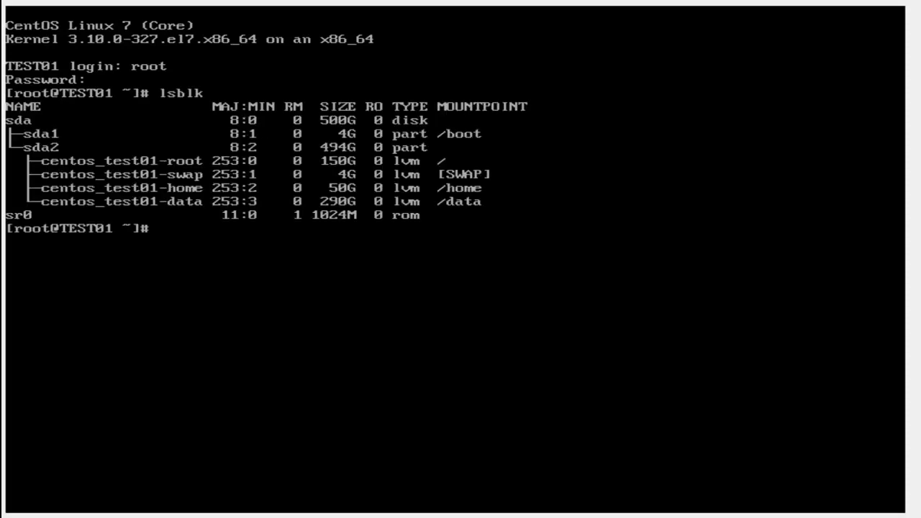